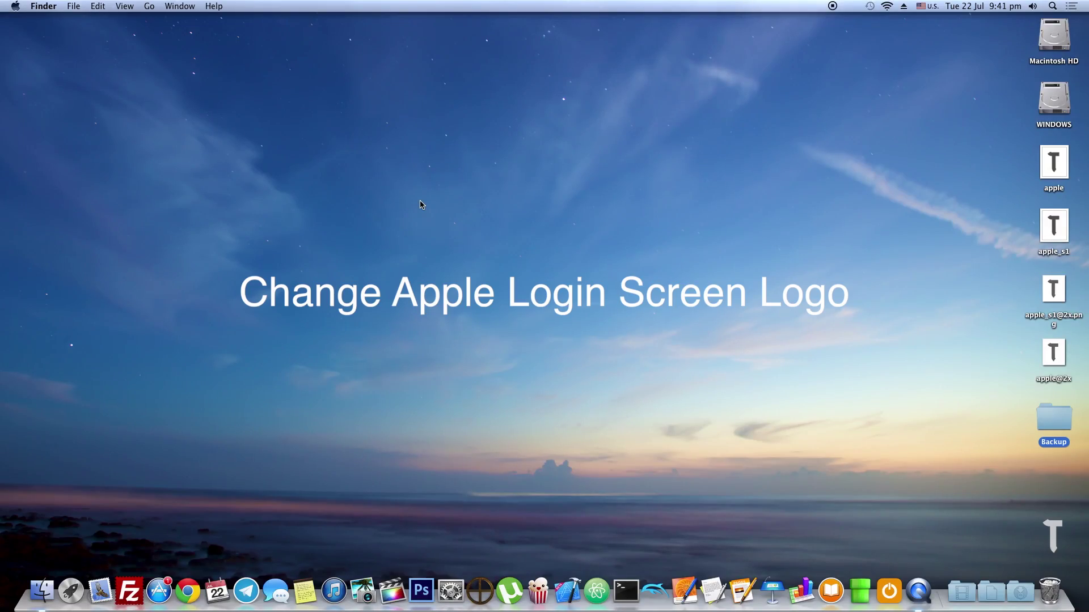
- Work on the desktop holding the apple and apple_s1 images and the Backup folder
{"action": "left_click", "coordinate": [419, 204]}
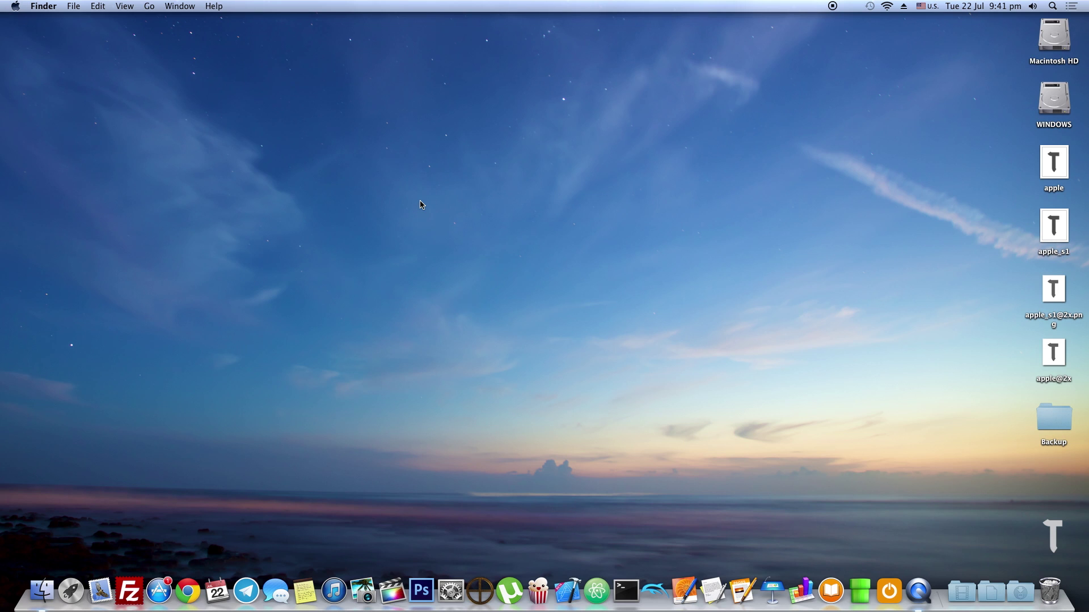
{"action": "left_click", "coordinate": [420, 204]}
{"action": "left_click", "coordinate": [420, 204]}
{"action": "left_click", "coordinate": [419, 204]}
{"action": "left_click", "coordinate": [419, 205]}
{"action": "left_click", "coordinate": [420, 204]}
{"action": "left_click", "coordinate": [419, 205]}
- In a new Finder window, go to the LoginUIKit.framework Resources folder with Go to Folder
{"action": "left_click", "coordinate": [38, 585]}
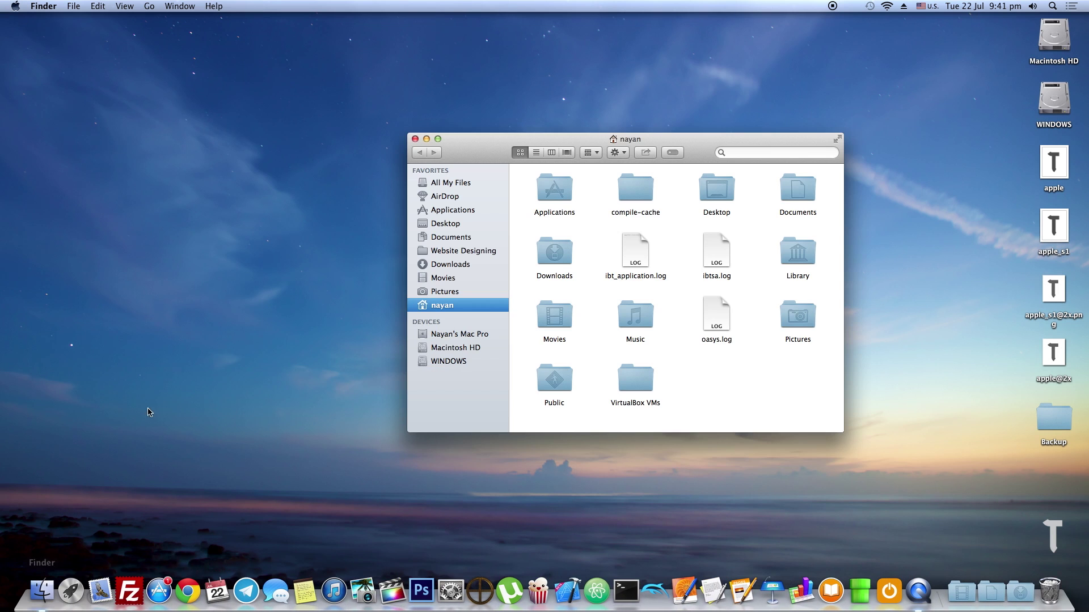
{"action": "left_click", "coordinate": [437, 309]}
{"action": "left_click", "coordinate": [149, 7]}
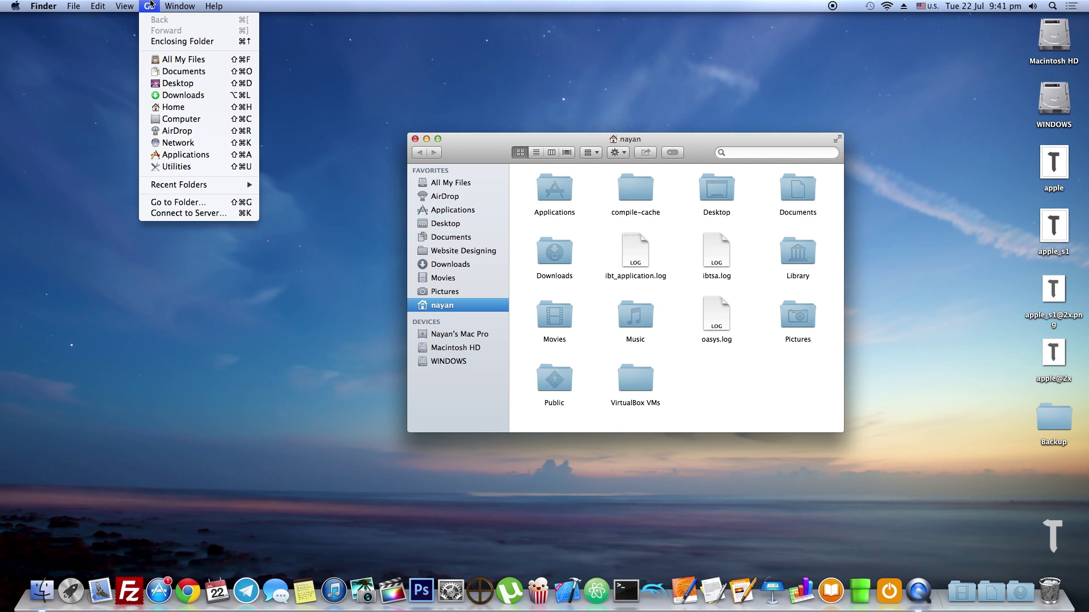
{"action": "left_click", "coordinate": [183, 203]}
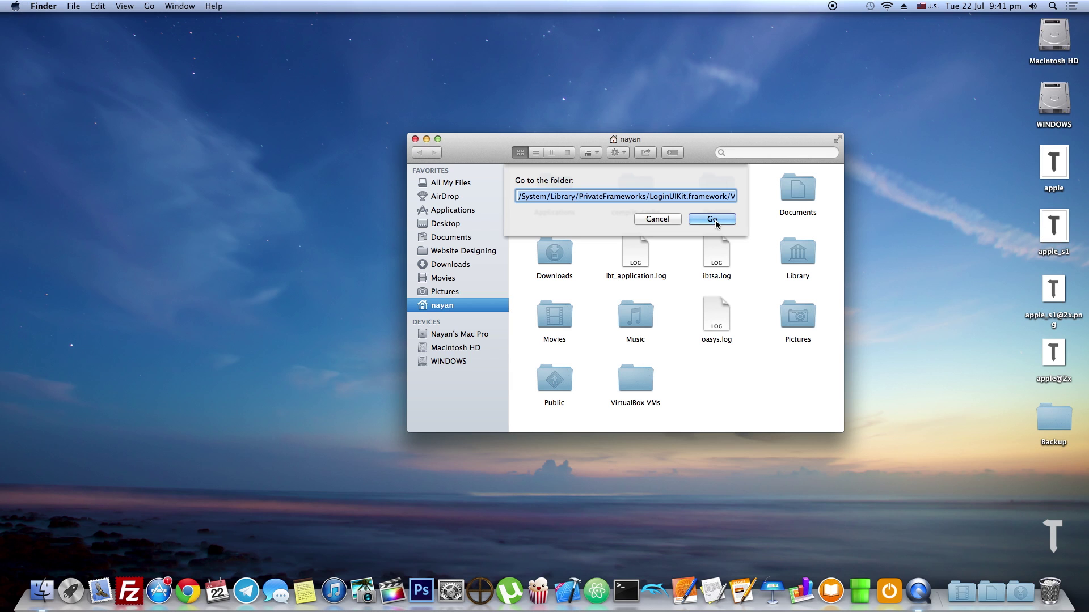
{"action": "left_click", "coordinate": [716, 224]}
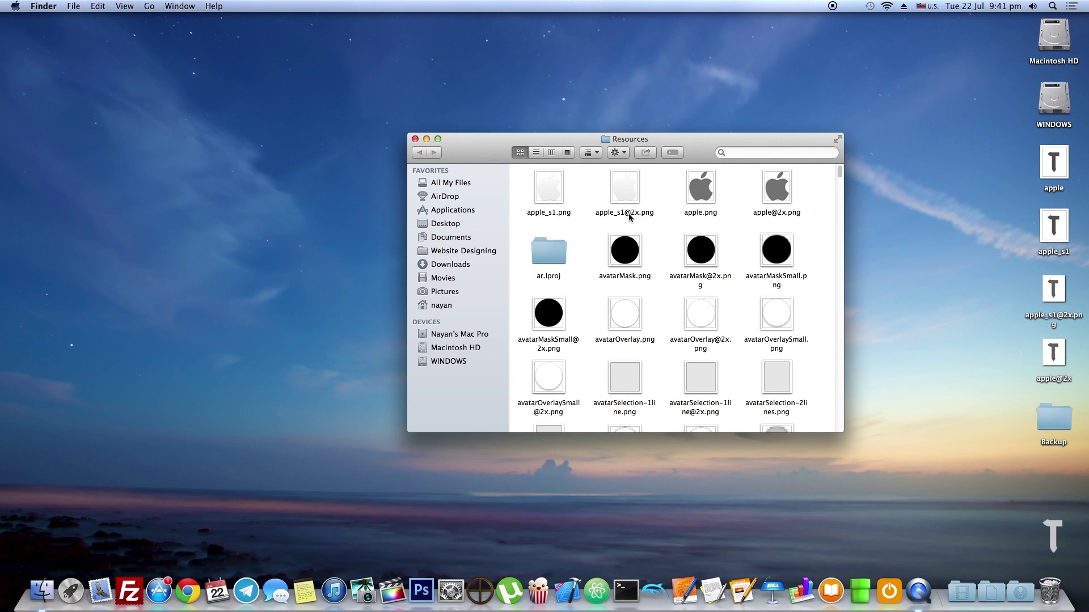
- Select the apple logo files in Resources, then drag the four desktop T images into Resources
{"action": "mouse_move", "coordinate": [523, 185]}
{"action": "left_mouse_down"}
{"action": "mouse_move", "coordinate": [797, 188]}
{"action": "mouse_move", "coordinate": [1030, 408]}
{"action": "left_mouse_up"}
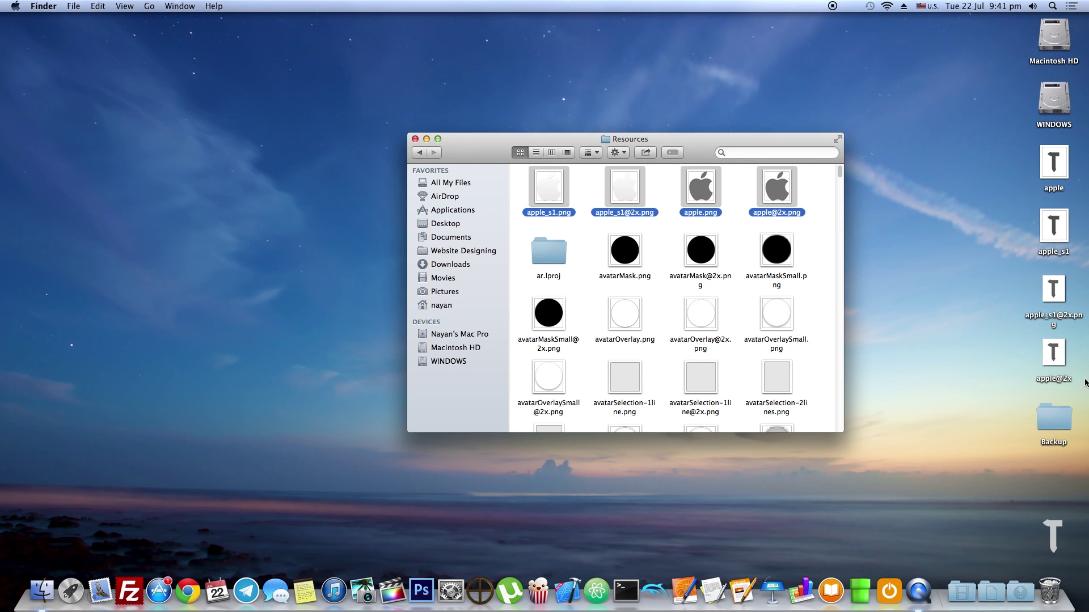
{"action": "mouse_move", "coordinate": [1075, 364]}
{"action": "left_mouse_down"}
{"action": "mouse_move", "coordinate": [1019, 167]}
{"action": "mouse_move", "coordinate": [732, 207]}
{"action": "left_mouse_up"}
- Authenticate and replace all four apple files with the T images, then clean up by name
{"action": "left_click", "coordinate": [557, 200]}
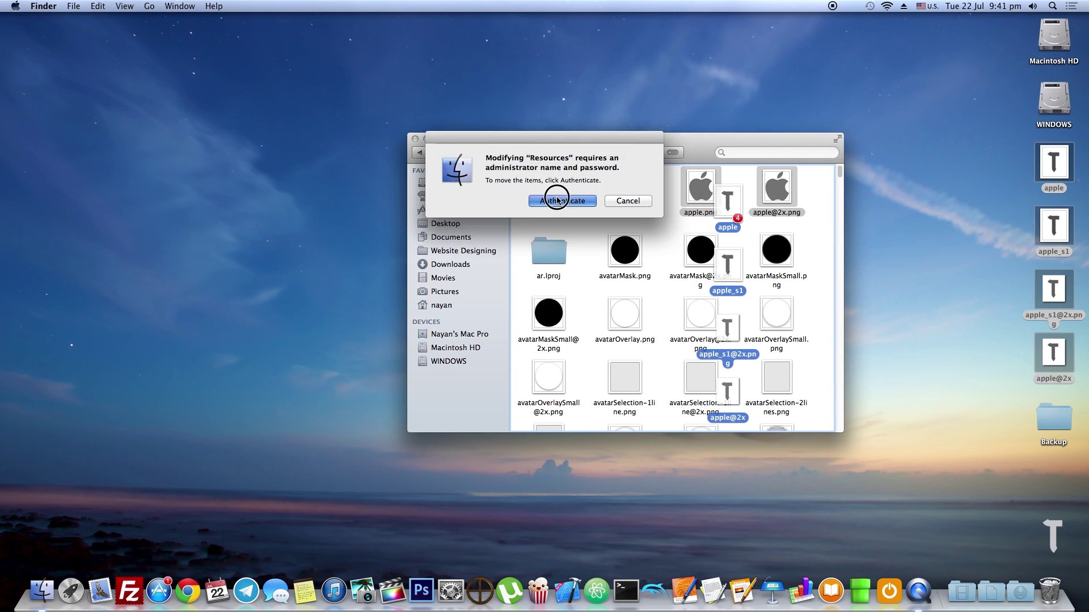
{"action": "left_click", "coordinate": [642, 84]}
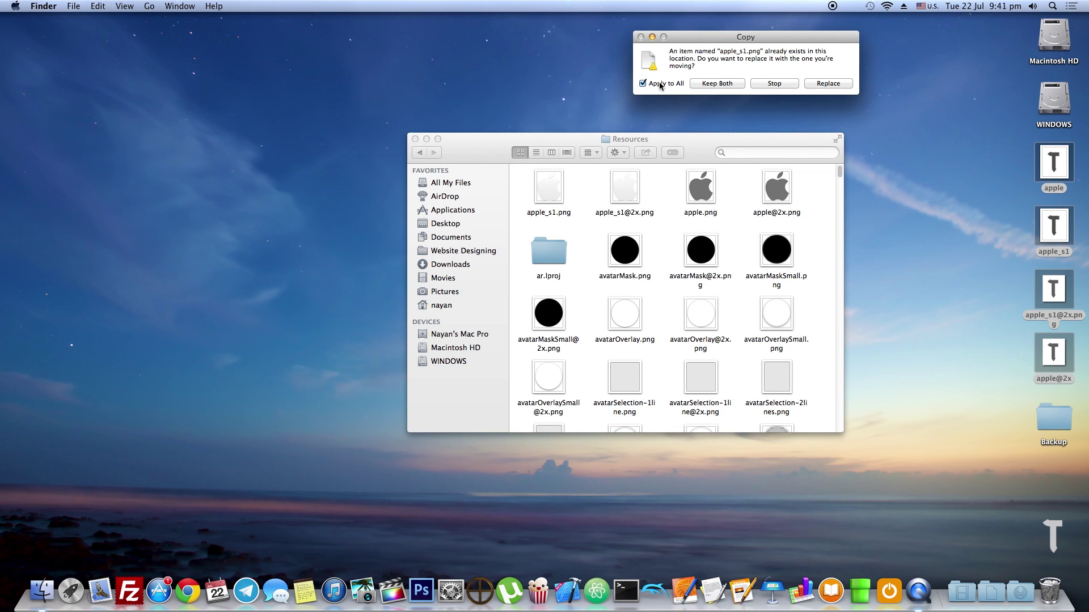
{"action": "left_click", "coordinate": [830, 84]}
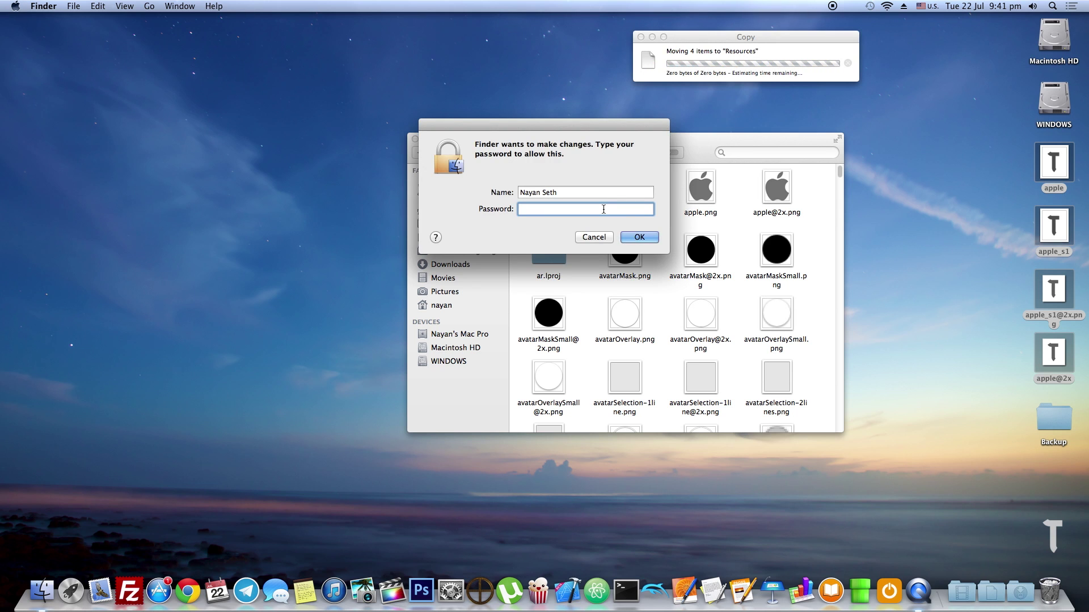
{"action": "type", "text": "**********"}
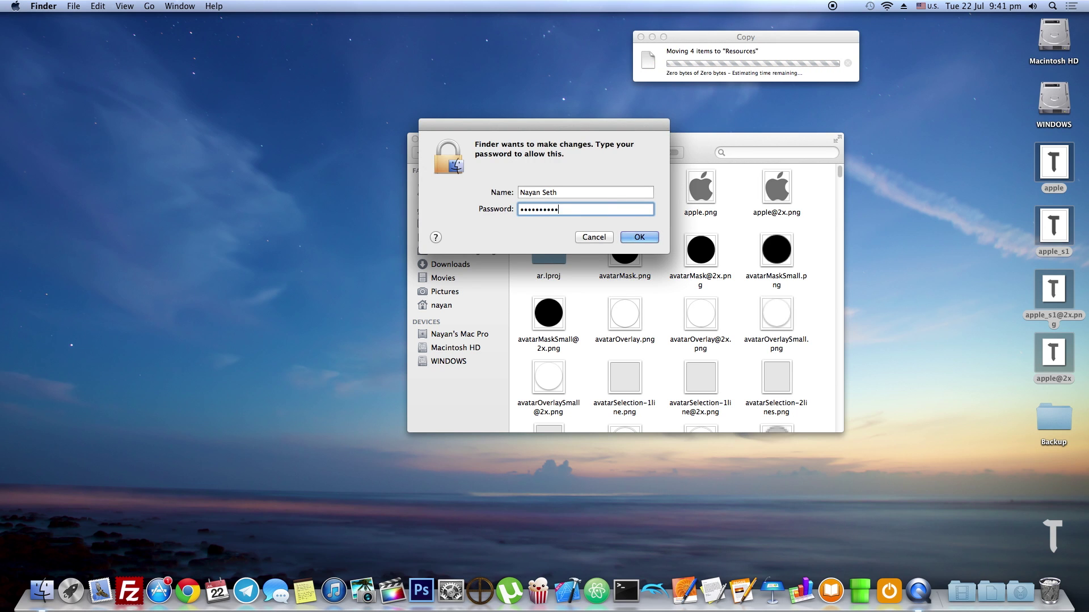
{"action": "key", "text": "Return"}
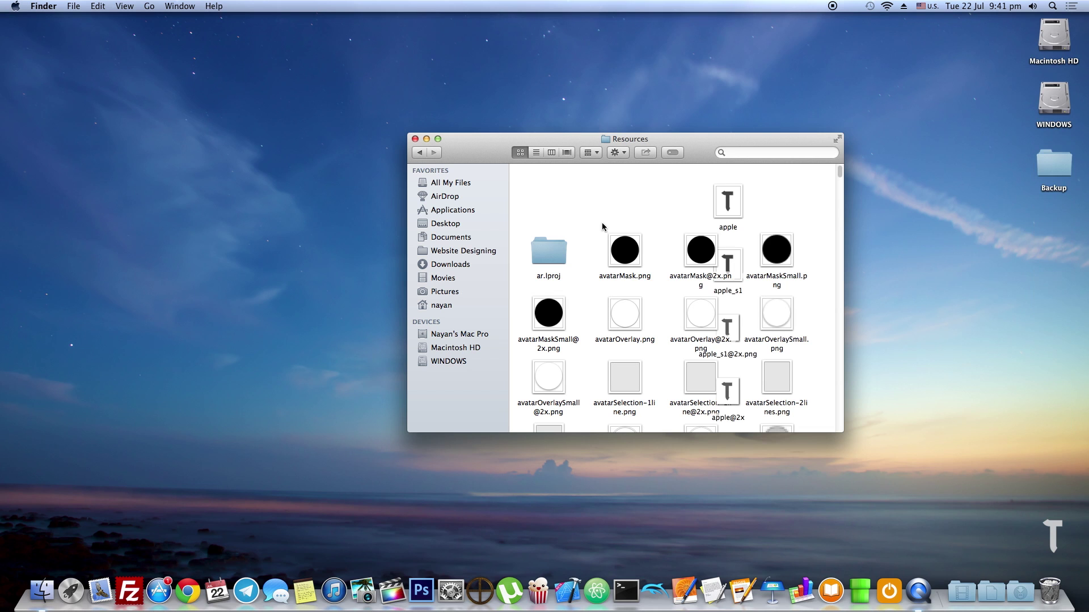
{"action": "right_click", "coordinate": [594, 213]}
{"action": "mouse_move", "coordinate": [629, 274]}
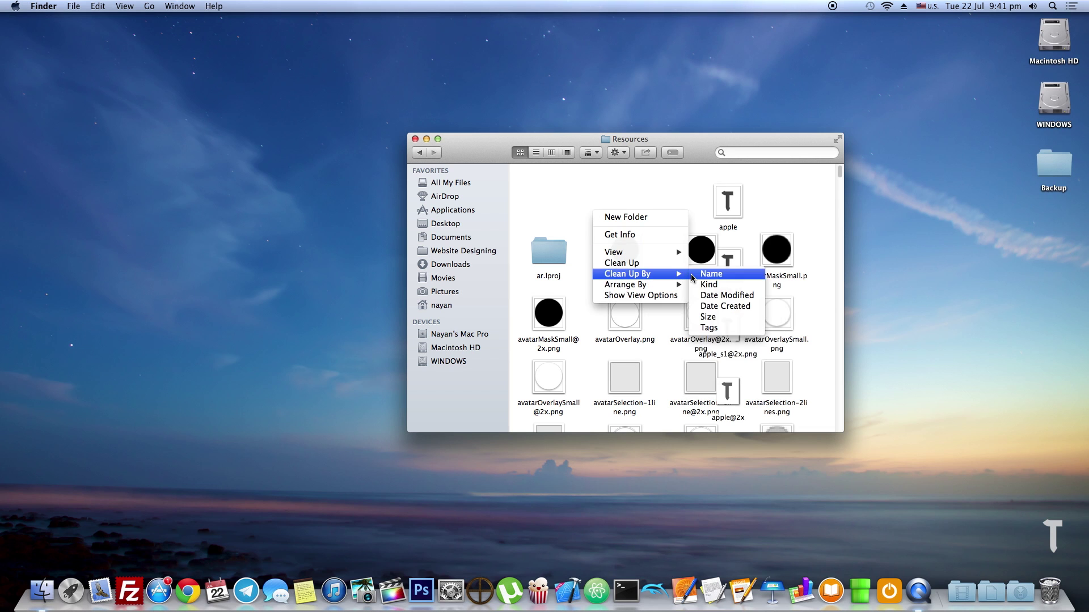
{"action": "left_click", "coordinate": [706, 274]}
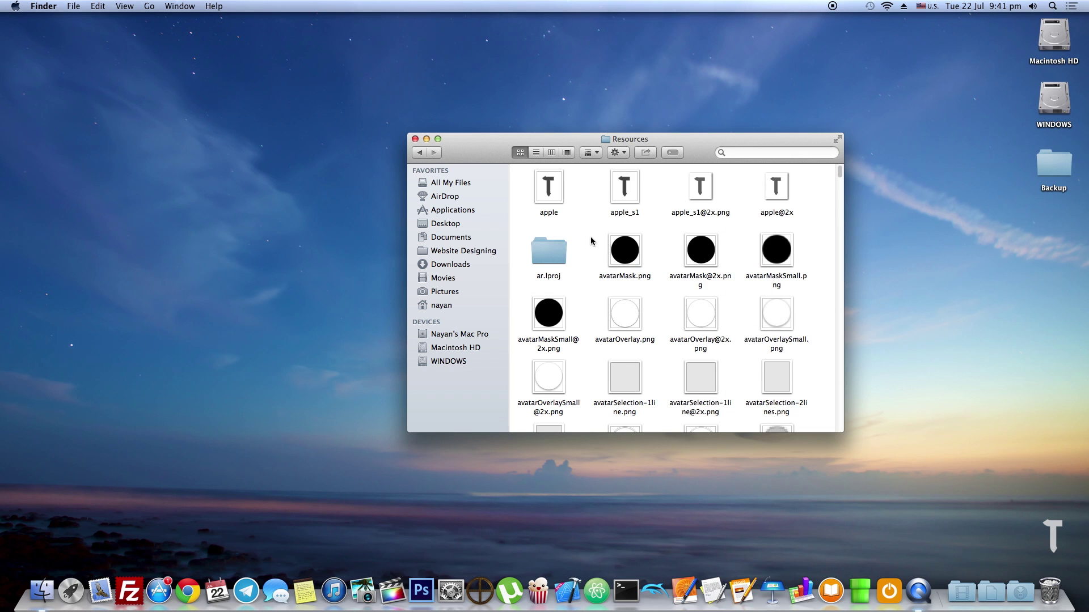
- Close the LoginUIKit Resources folder window
{"action": "left_click", "coordinate": [415, 138]}
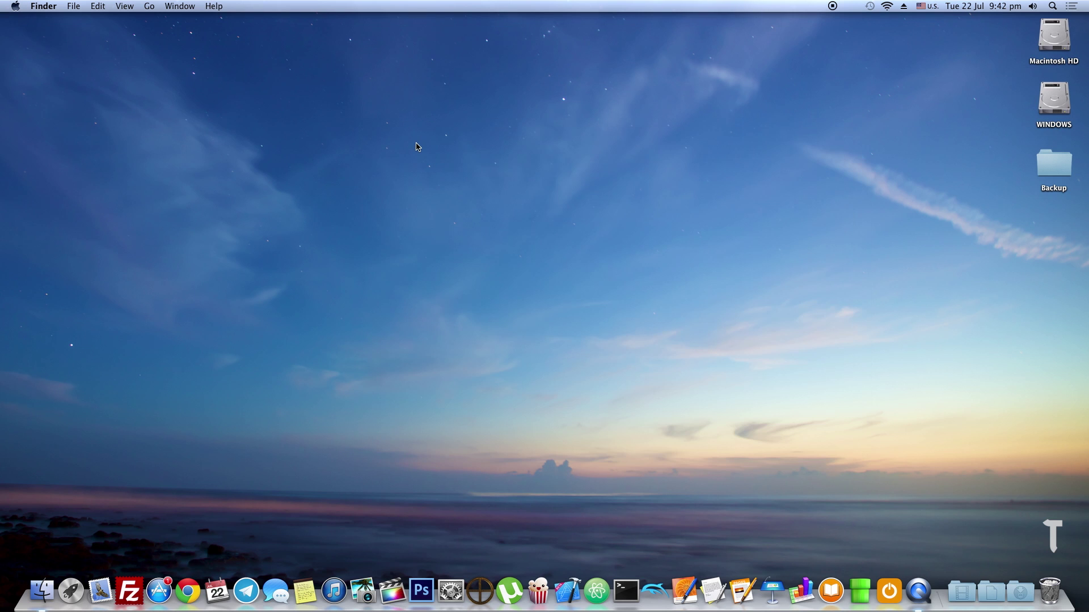